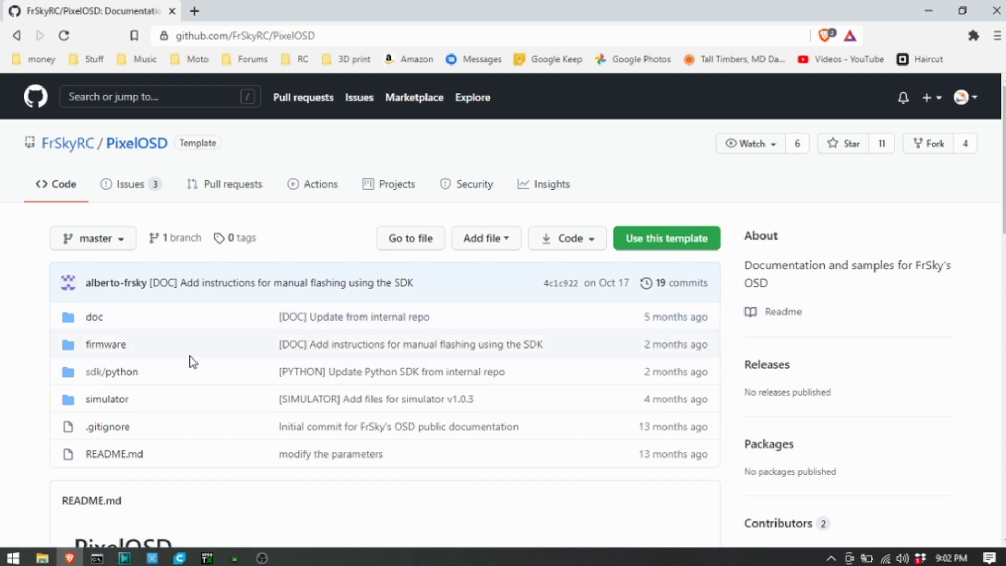
Step: Scroll the PixelOSD README down to its OSD Modules and Specifications sections
{"action": "scroll", "coordinate": [367, 314], "scroll_direction": "down", "scroll_amount": 8}
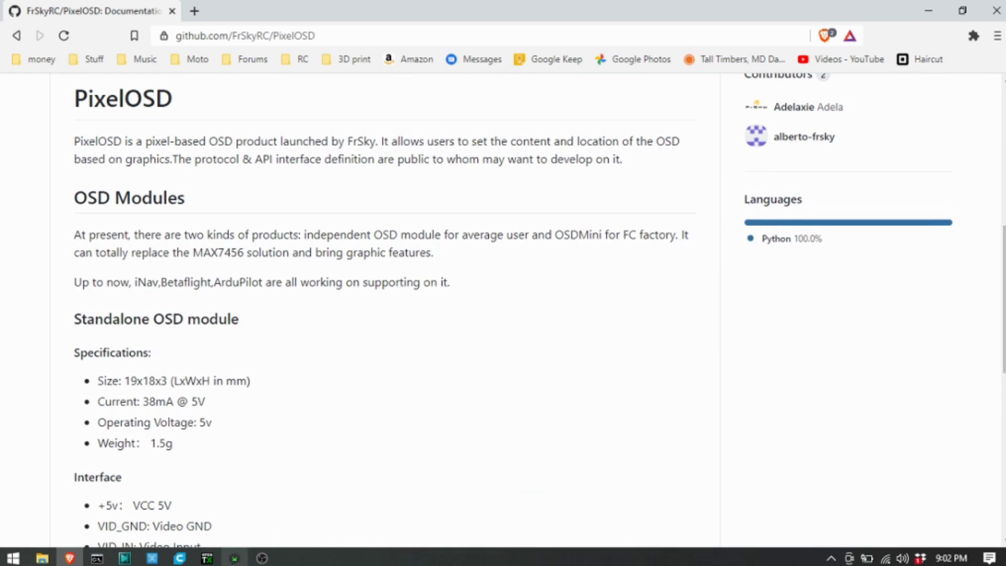
Step: Bring up the FrSky OSD configurator and connect to the module on port COM13
{"action": "left_click", "coordinate": [235, 558]}
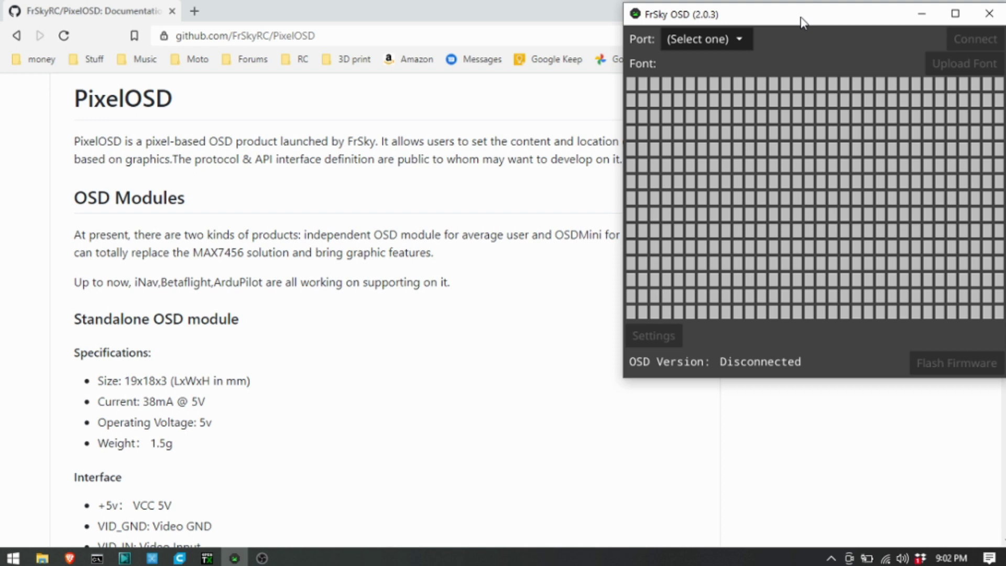
{"action": "left_click", "coordinate": [725, 34]}
{"action": "left_click", "coordinate": [718, 64]}
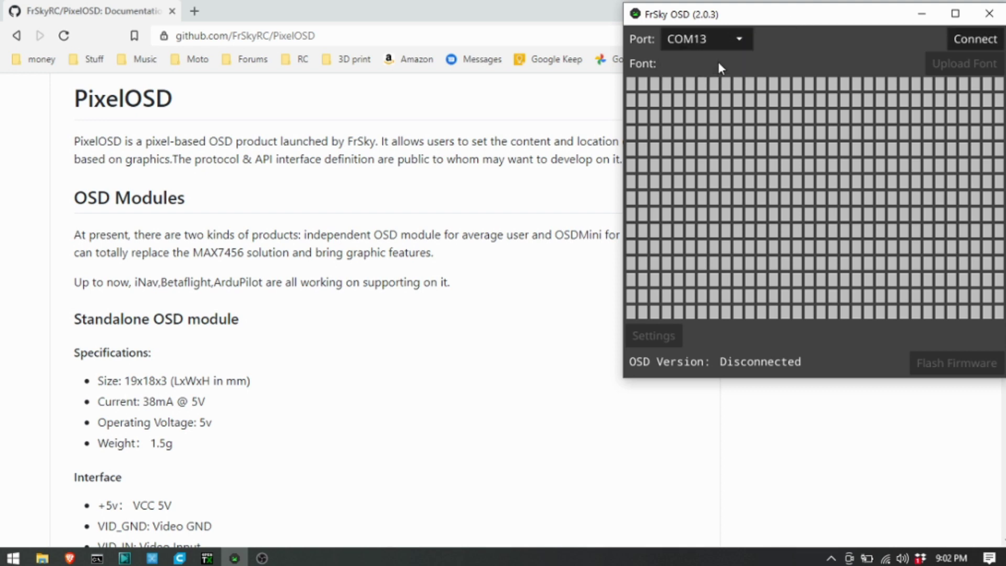
{"action": "left_click", "coordinate": [969, 42]}
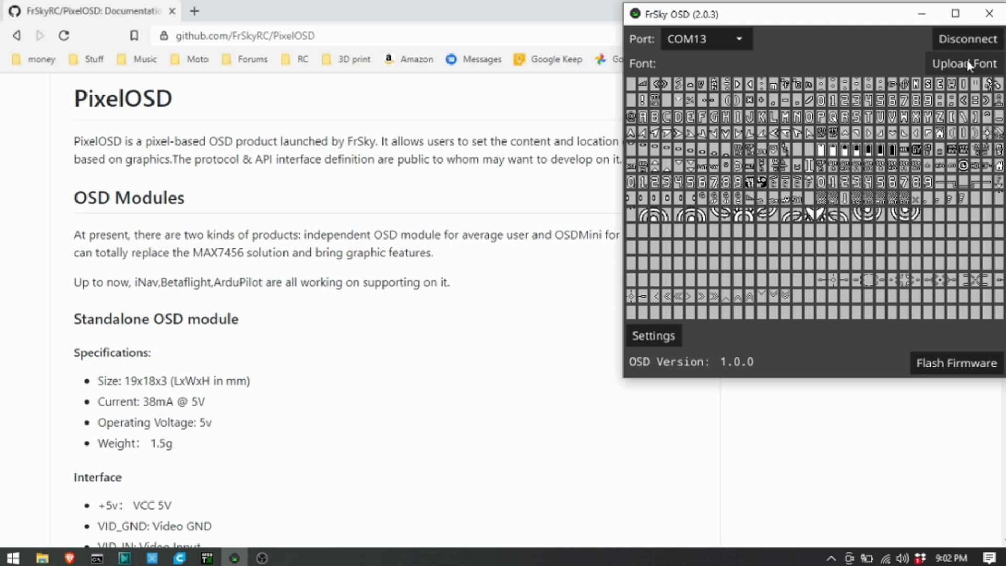
{"action": "left_click", "coordinate": [967, 61]}
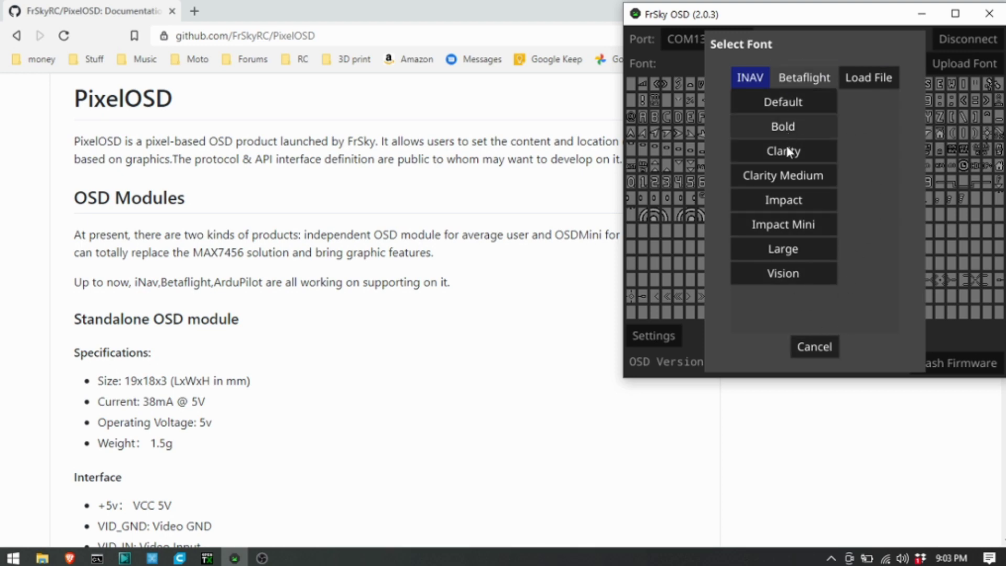
{"action": "left_click", "coordinate": [816, 347]}
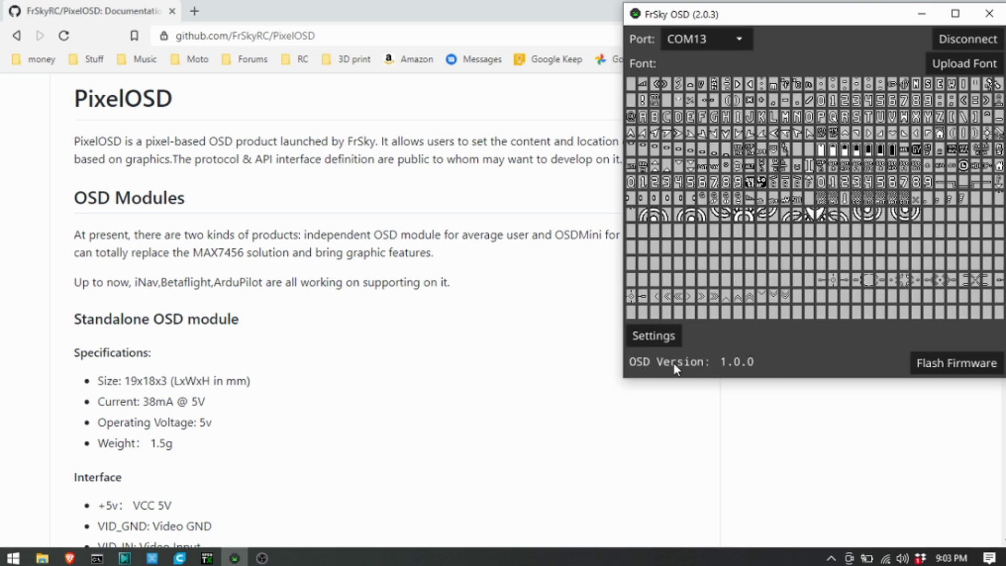
Step: Flash firmware 2.0.0 (07 Jul 2020) after acknowledging the 'Version 2 required' warning
{"action": "left_click", "coordinate": [663, 336]}
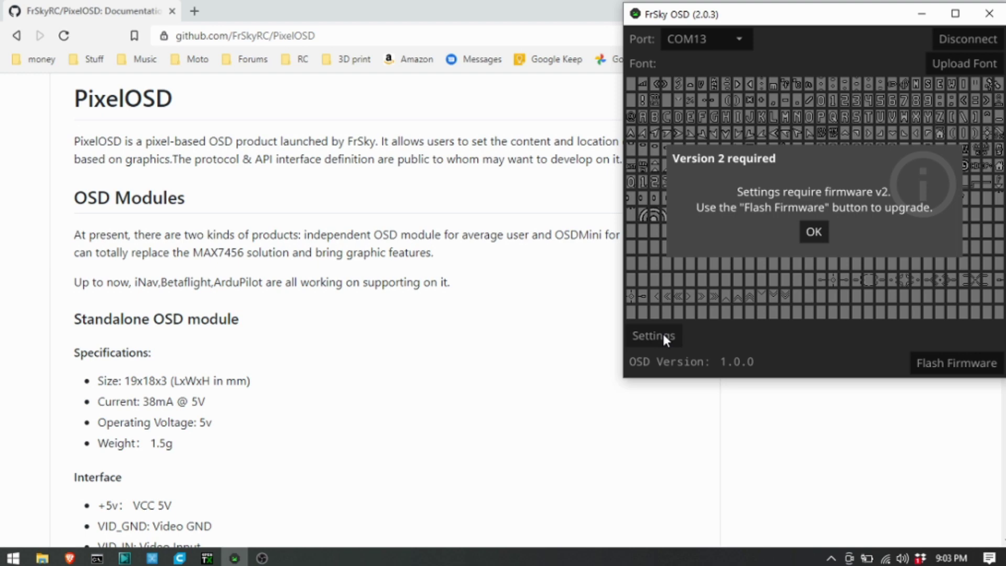
{"action": "left_click", "coordinate": [814, 235]}
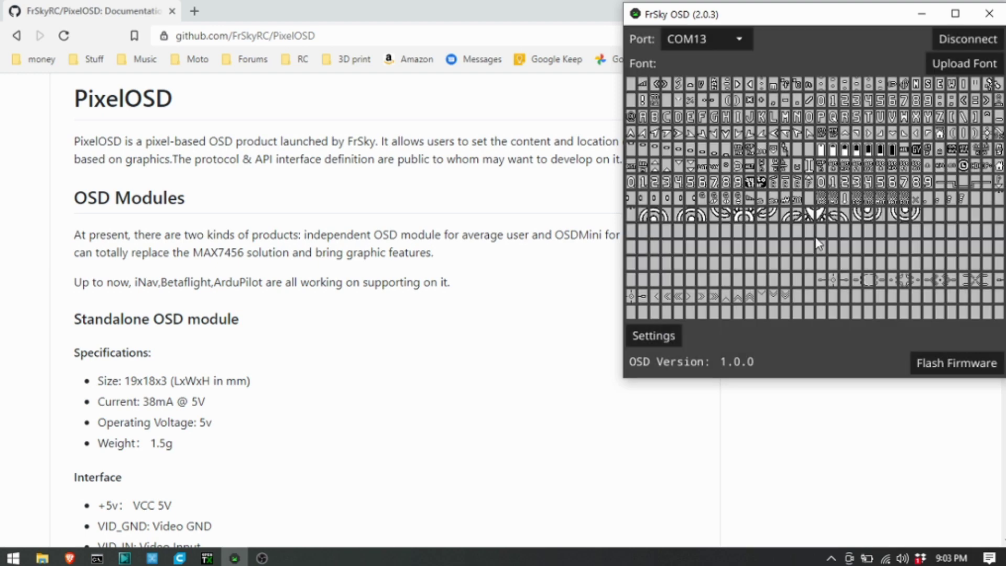
{"action": "left_click", "coordinate": [926, 364]}
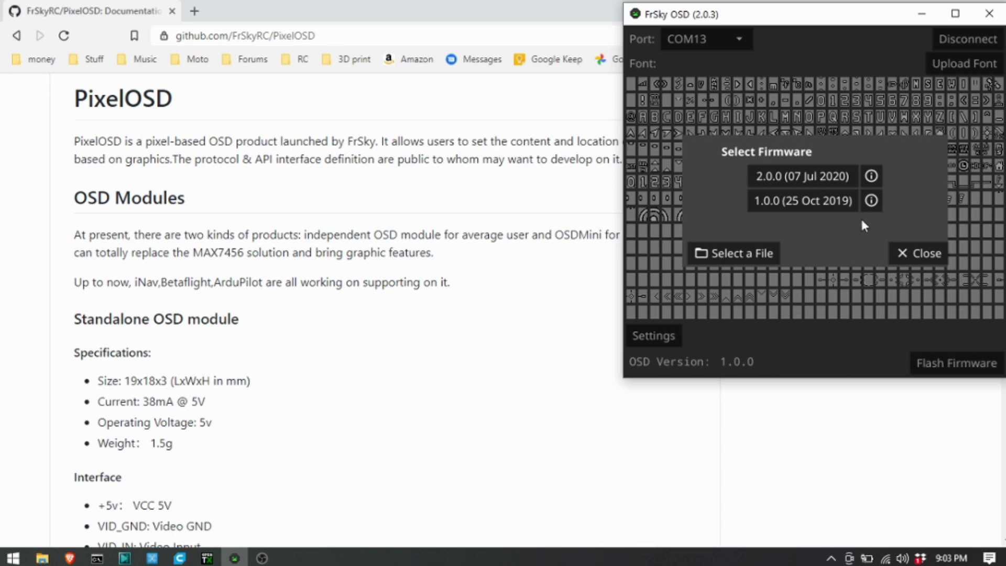
{"action": "left_click", "coordinate": [834, 178]}
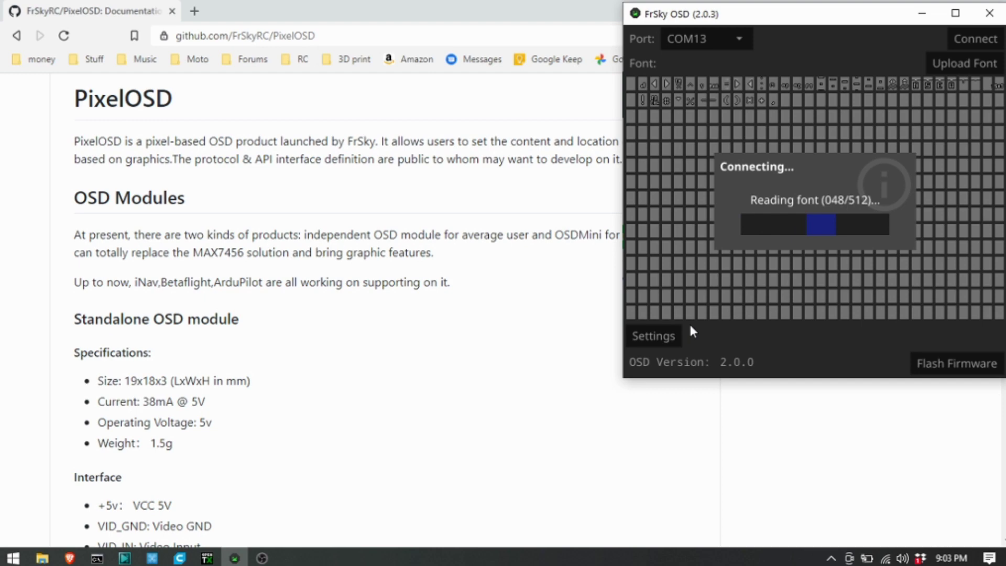
Step: In the OSD settings, set Horizontal Offset to -50 to shift the overlay left
{"action": "left_click", "coordinate": [664, 339]}
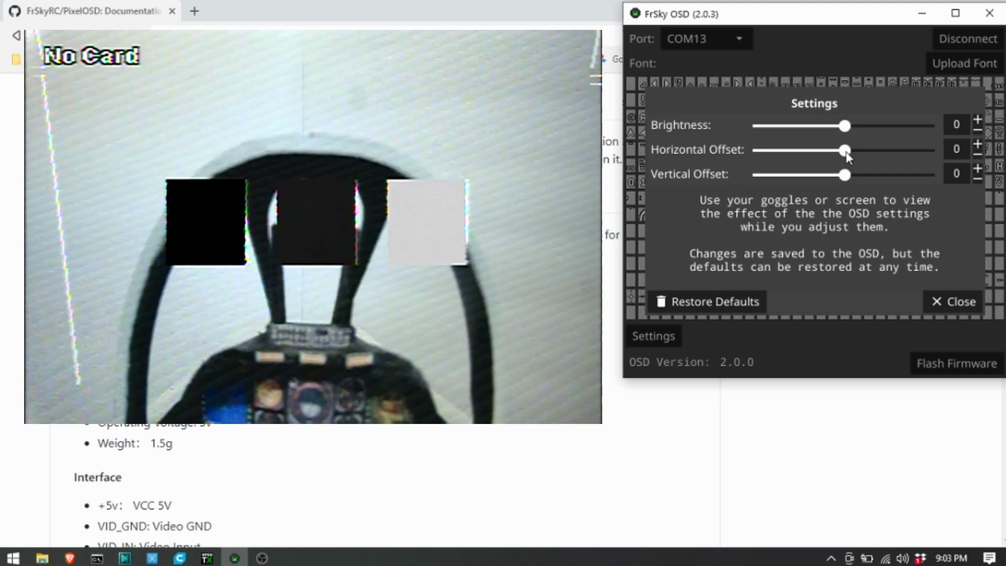
{"action": "left_click_drag", "start_coordinate": [846, 151], "coordinate": [814, 153]}
{"action": "left_click", "coordinate": [977, 154]}
{"action": "left_click", "coordinate": [978, 155]}
{"action": "left_click", "coordinate": [978, 154]}
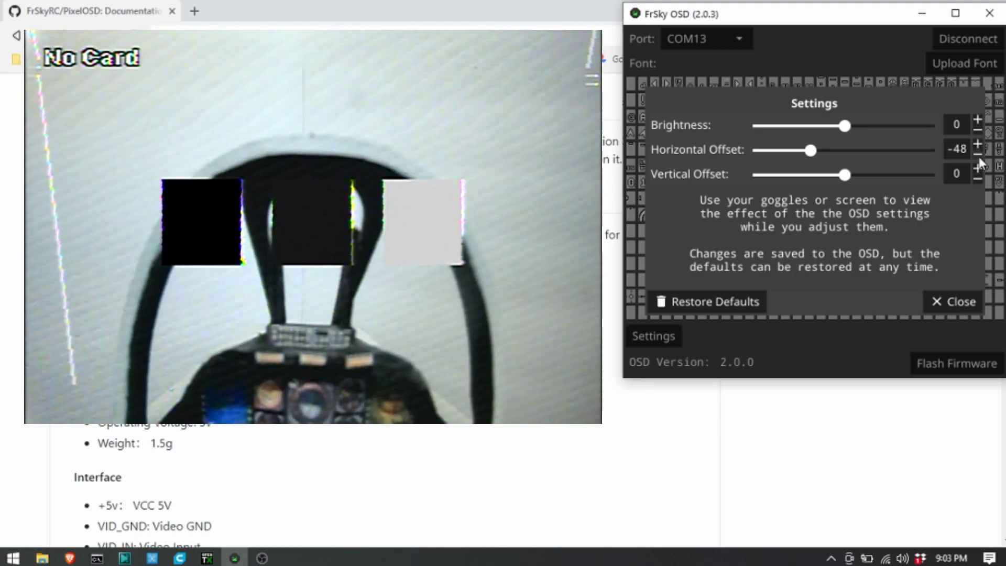
{"action": "left_click", "coordinate": [978, 155]}
{"action": "left_click", "coordinate": [978, 156]}
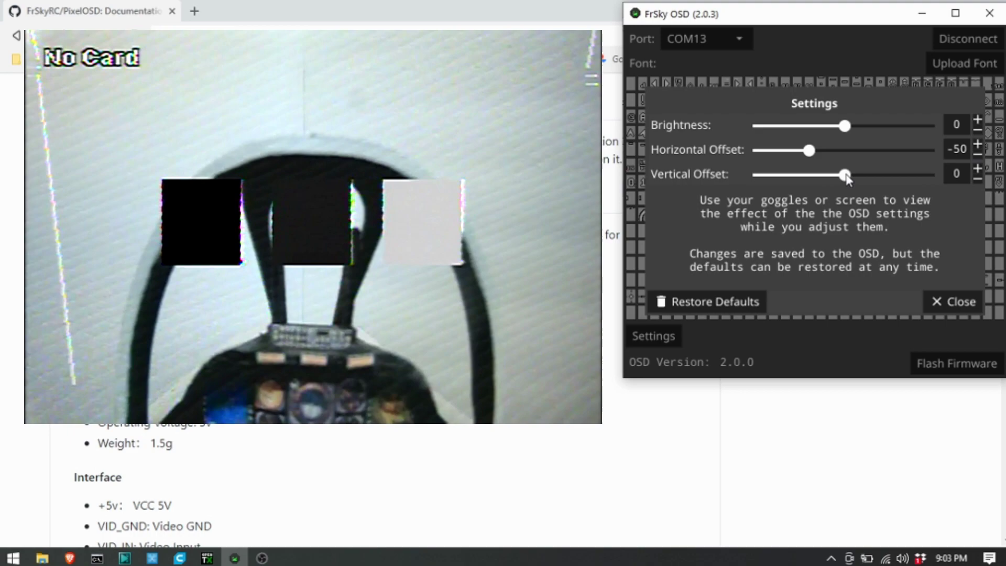
Step: Adjust Vertical Offset to 10 to reposition the overlay vertically
{"action": "mouse_move", "coordinate": [847, 181]}
{"action": "left_mouse_down"}
{"action": "mouse_move", "coordinate": [804, 177]}
{"action": "mouse_move", "coordinate": [882, 175]}
{"action": "mouse_move", "coordinate": [857, 176]}
{"action": "left_mouse_up"}
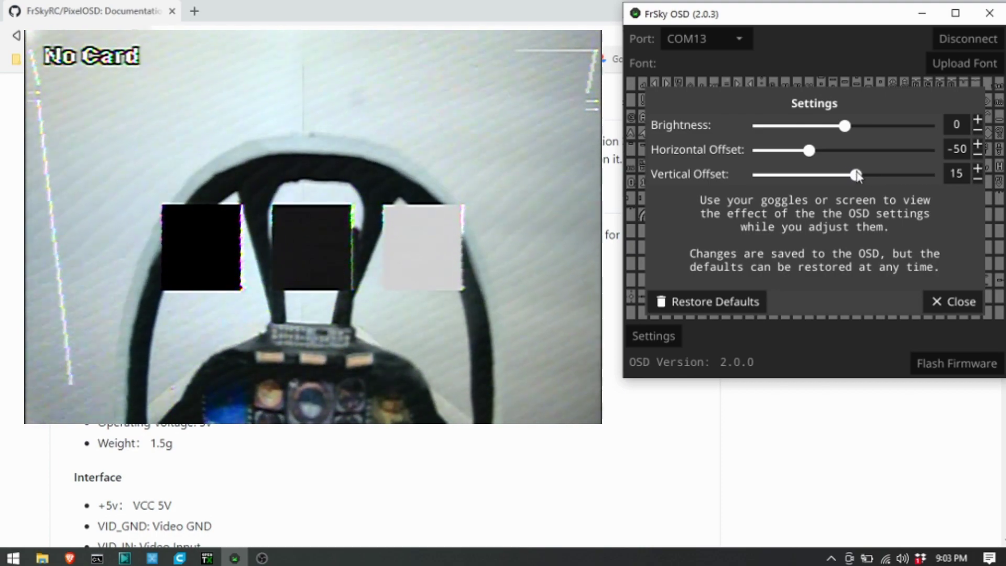
{"action": "left_click", "coordinate": [977, 181]}
{"action": "left_click", "coordinate": [977, 180]}
{"action": "left_click", "coordinate": [977, 180]}
{"action": "left_click", "coordinate": [977, 181]}
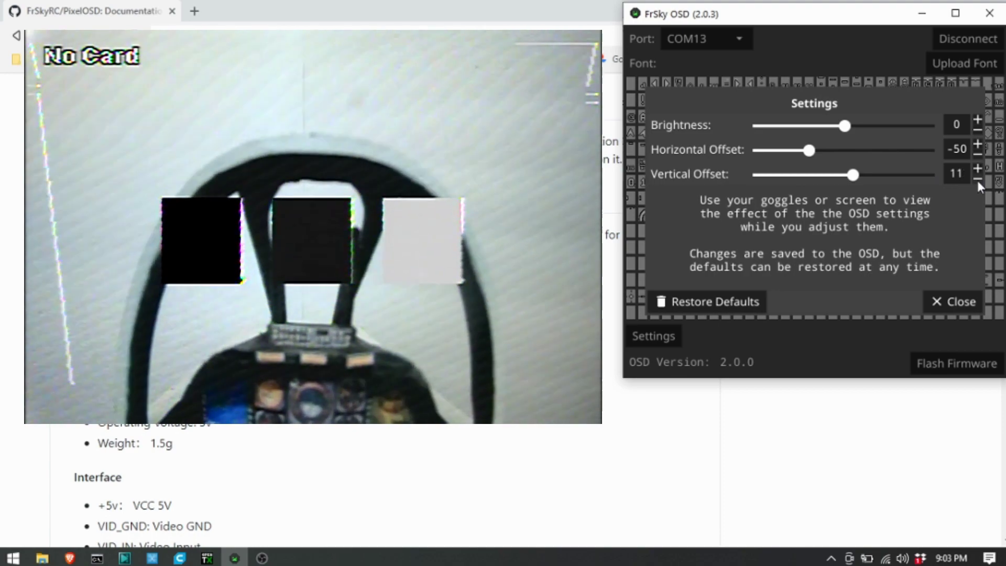
{"action": "left_click", "coordinate": [977, 180]}
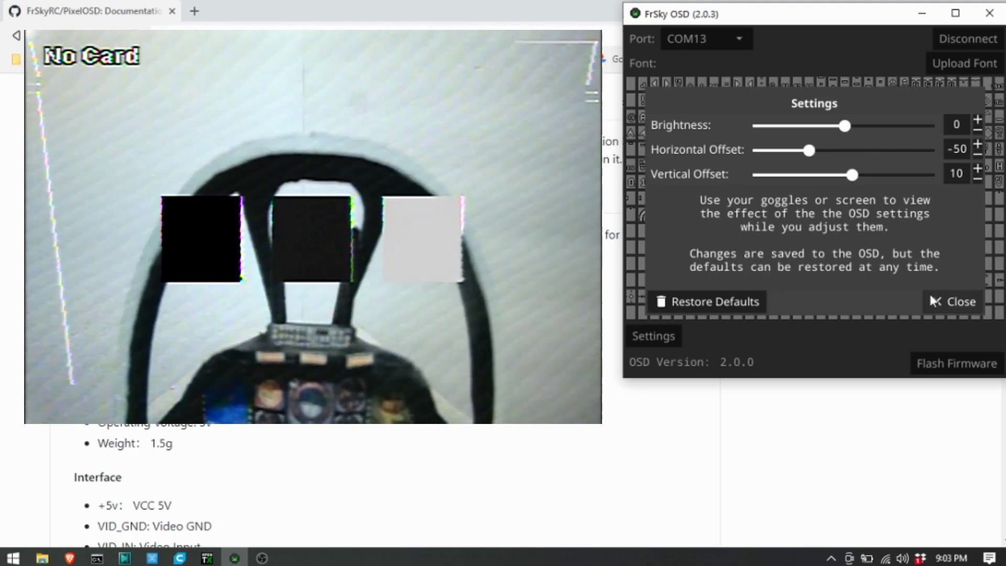
Step: Close the Settings dialog and disconnect from the OSD
{"action": "left_click", "coordinate": [945, 300]}
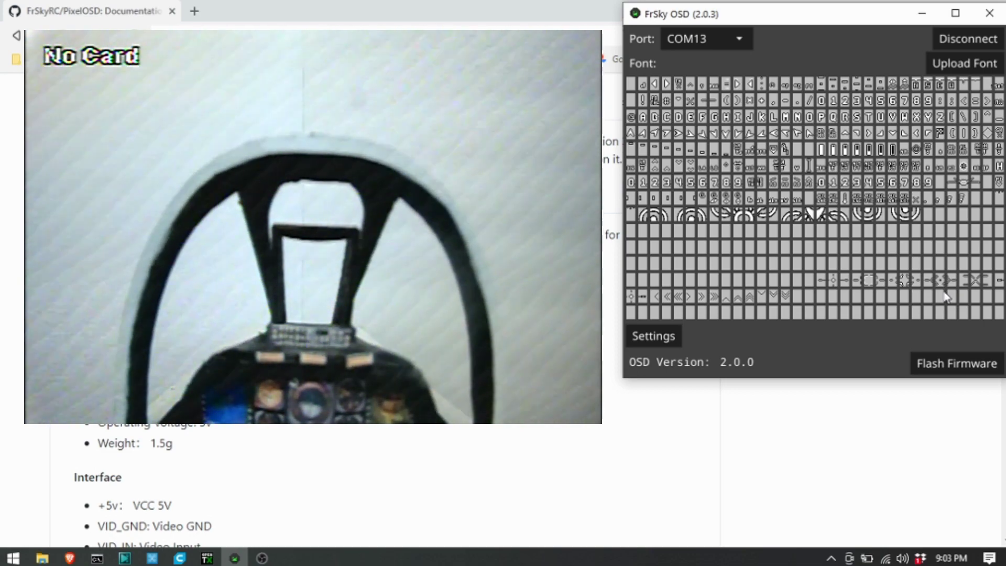
{"action": "left_click", "coordinate": [966, 40]}
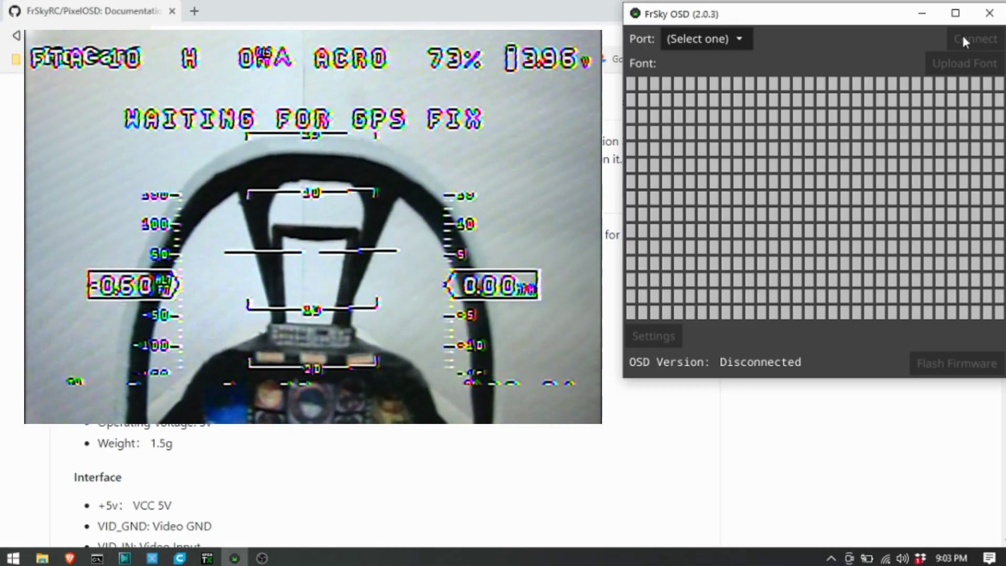
Step: Reconnect on COM13, lower Vertical Offset one more step, then close settings and disconnect
{"action": "left_click", "coordinate": [739, 39]}
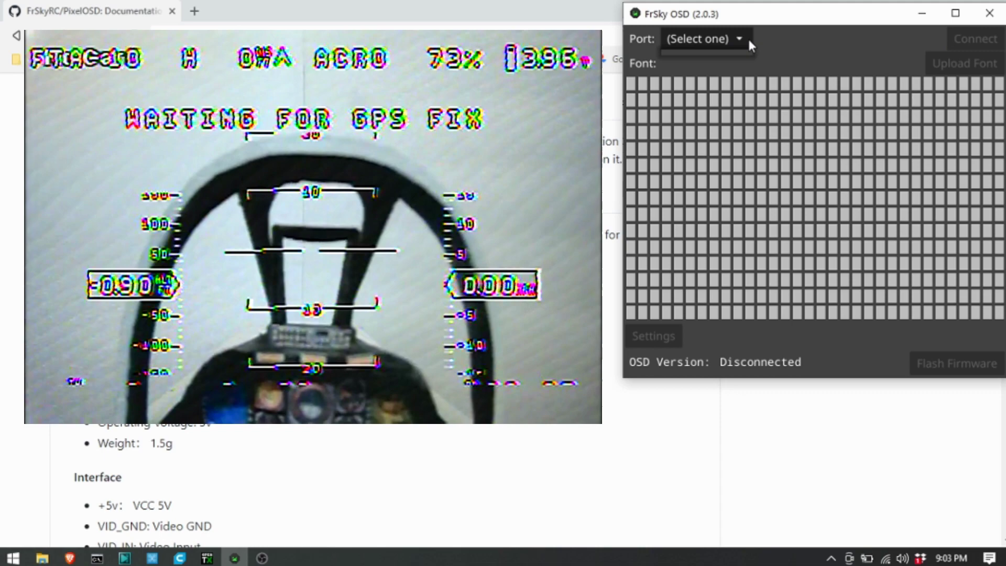
{"action": "left_click", "coordinate": [729, 53]}
{"action": "left_click", "coordinate": [961, 37]}
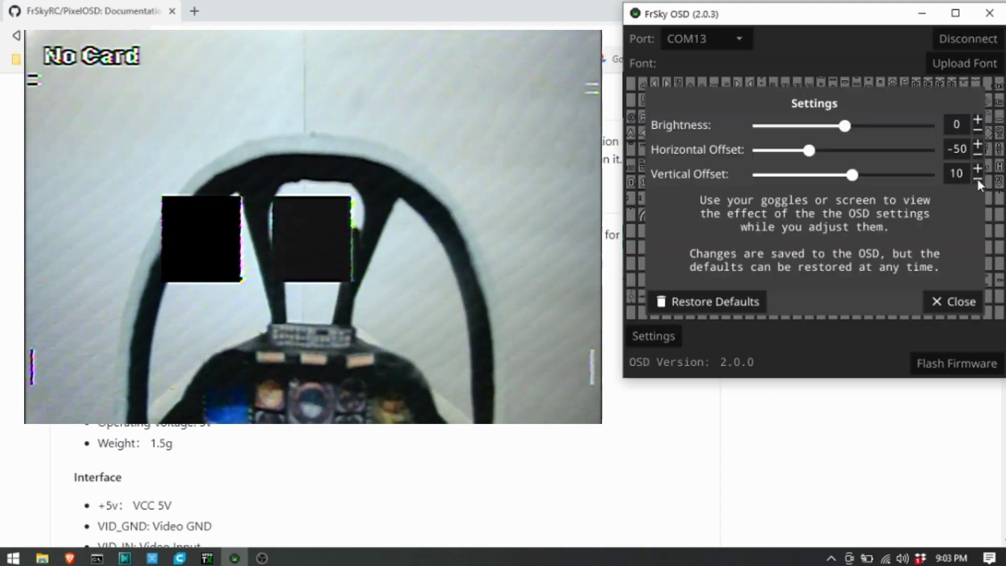
{"action": "left_click", "coordinate": [977, 180]}
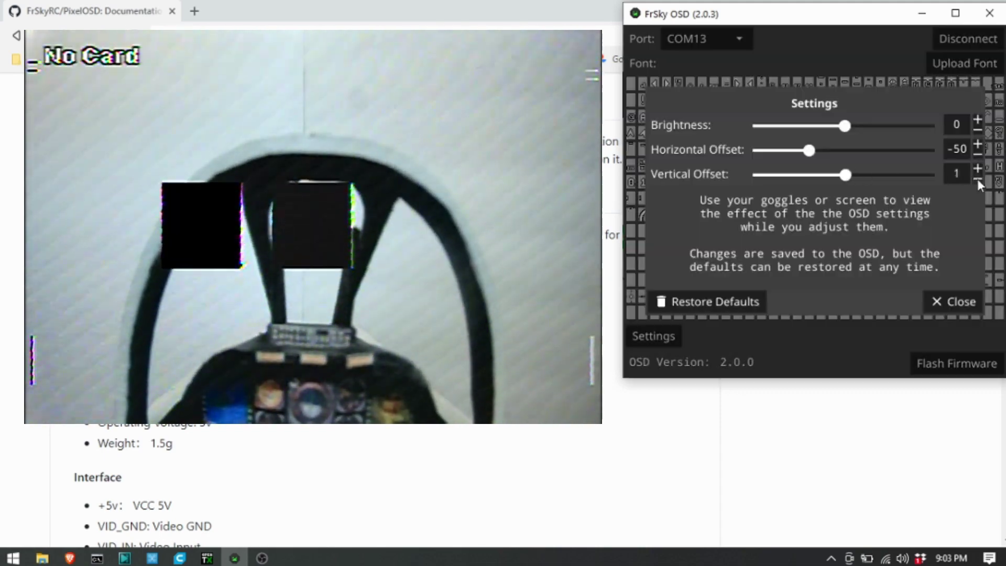
{"action": "left_click", "coordinate": [953, 302]}
{"action": "left_click", "coordinate": [958, 39]}
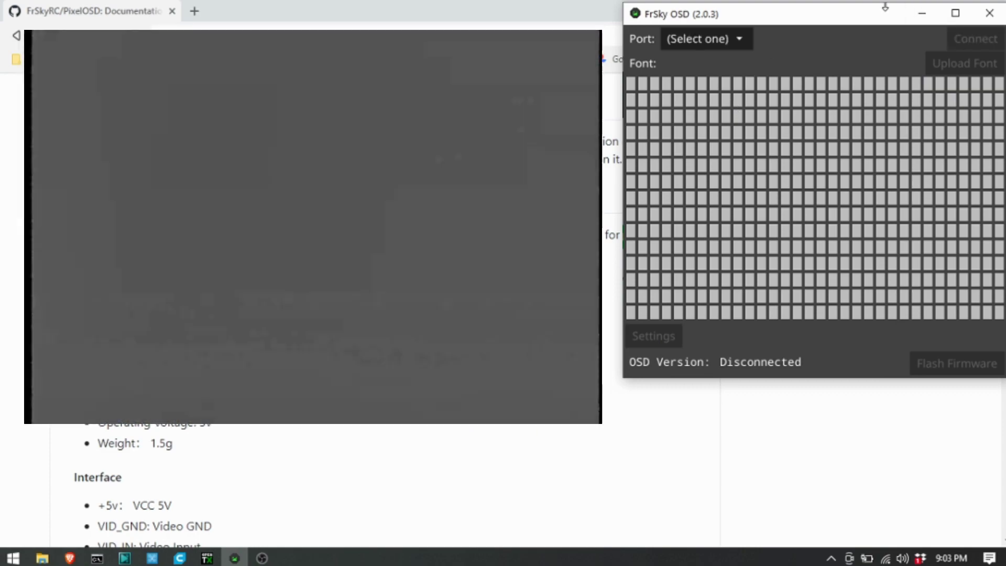